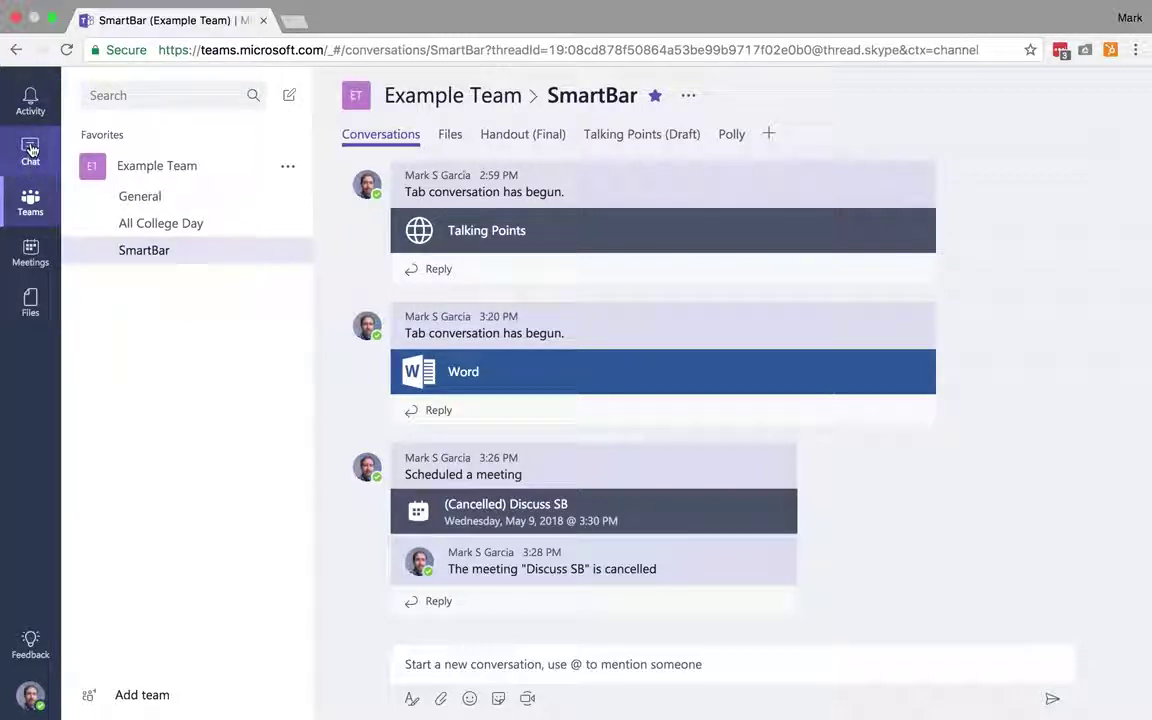
Create a group chat from the canvasfaqs chat by adding canvasfaqs and the contact found with "kas"
left_click(31, 149)
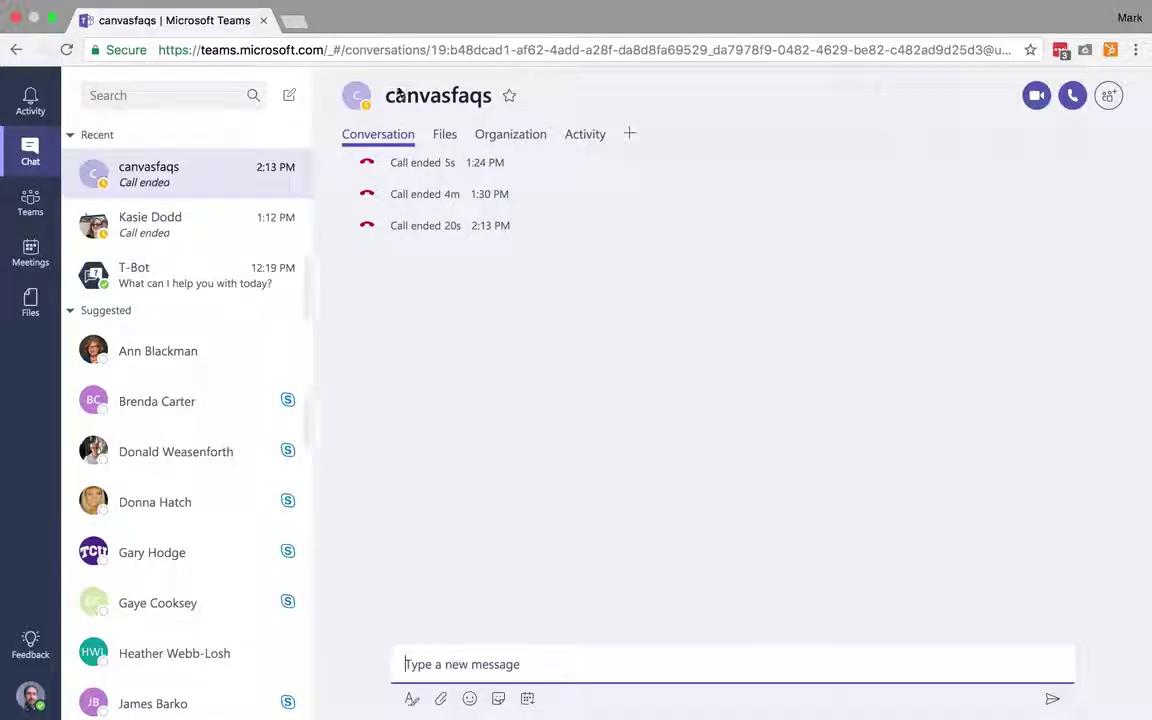
left_click(1110, 96)
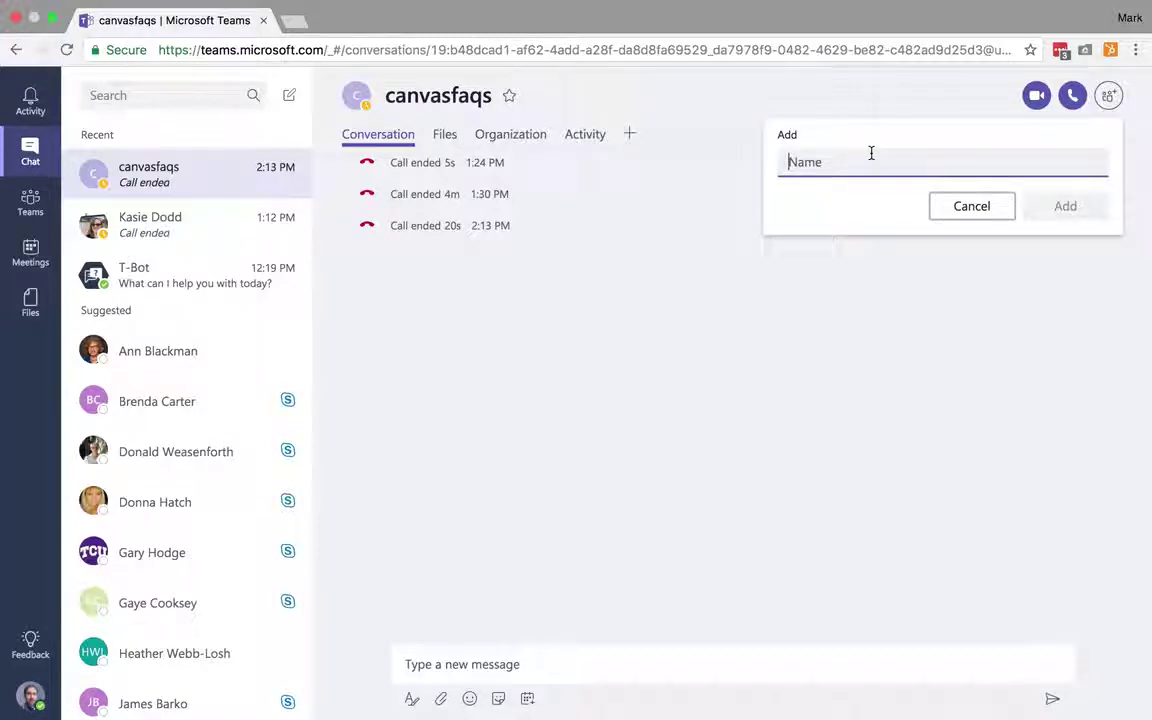
type("Canvas")
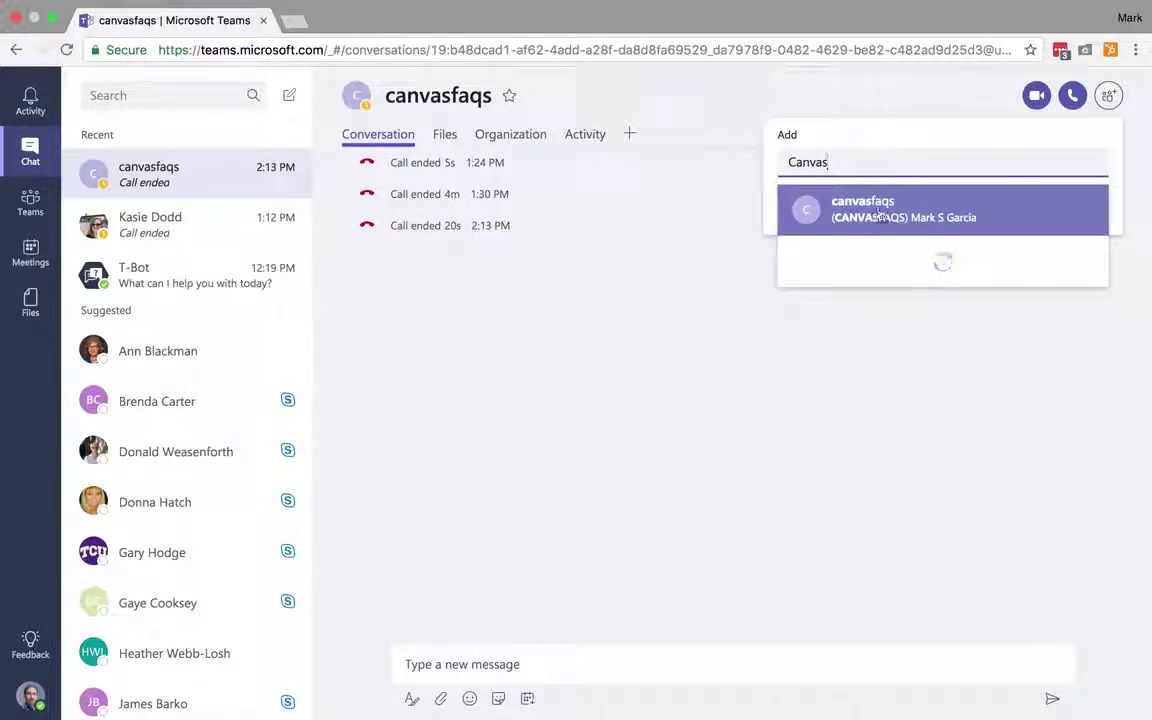
left_click(883, 212)
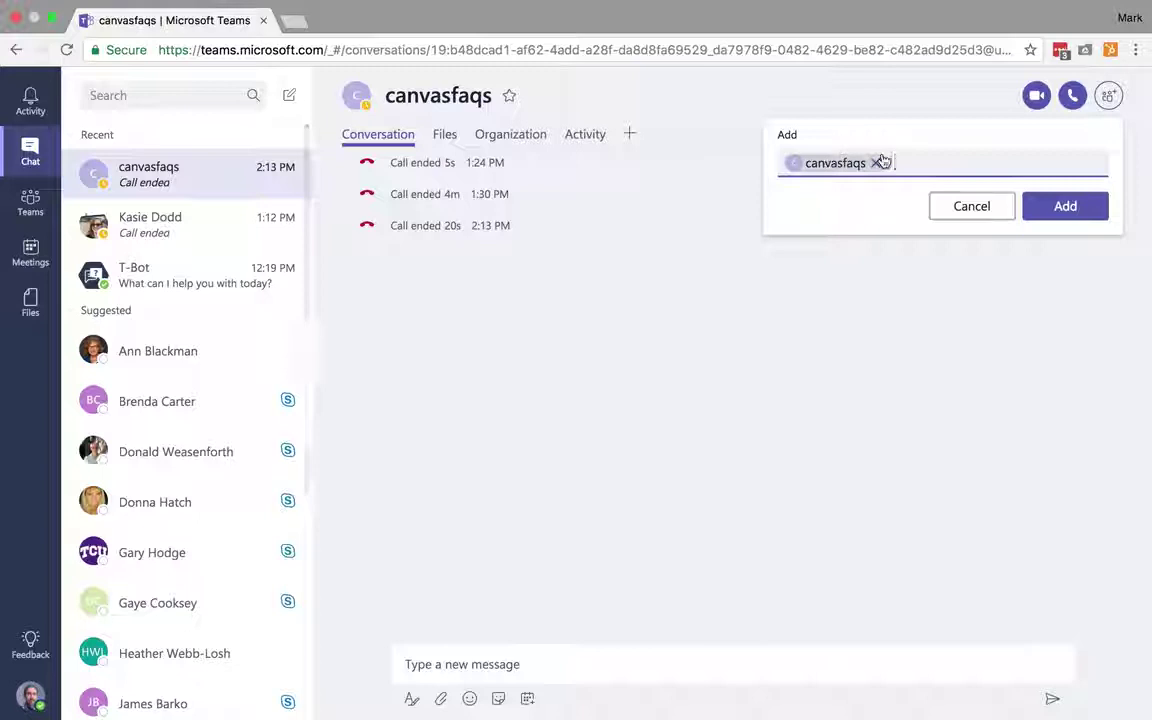
type("kas")
left_click(882, 212)
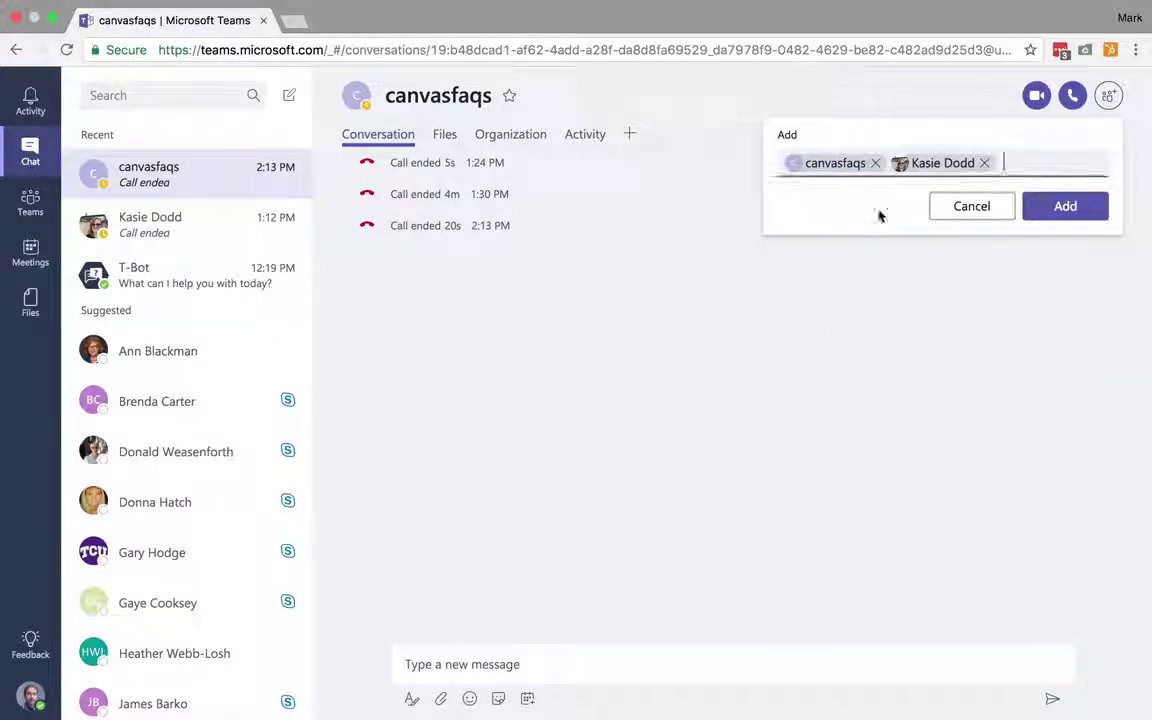
left_click(1059, 207)
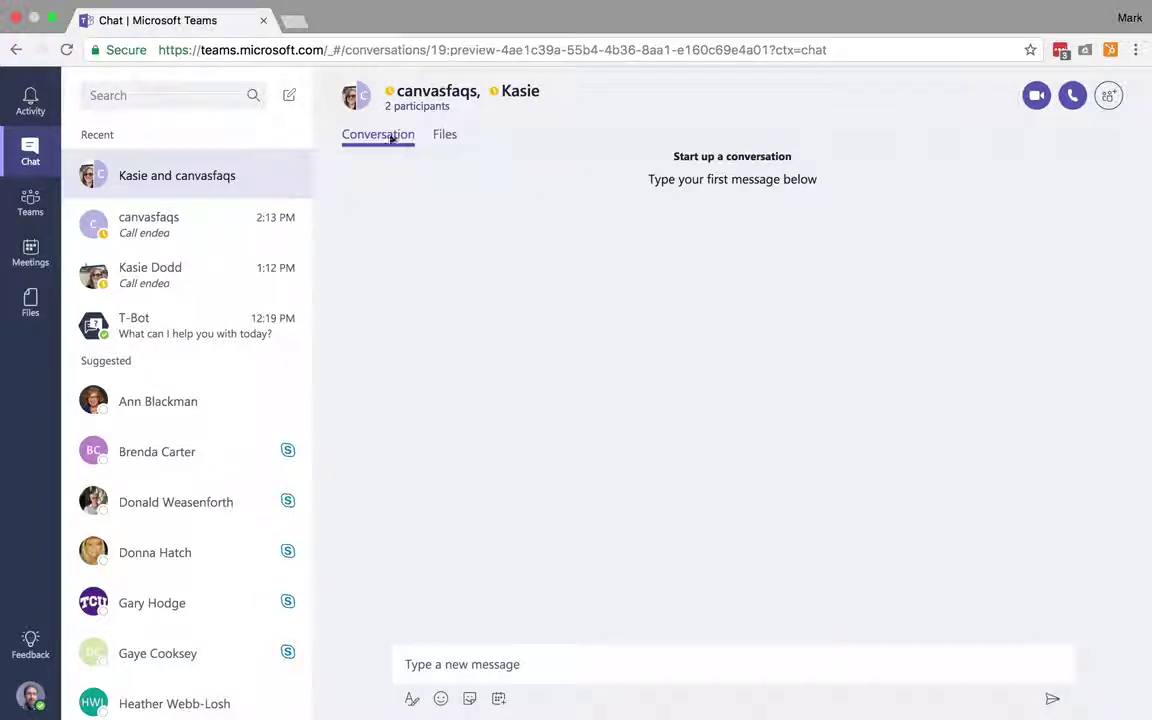
View the new group chat's shared files and return to its conversation
left_click(443, 138)
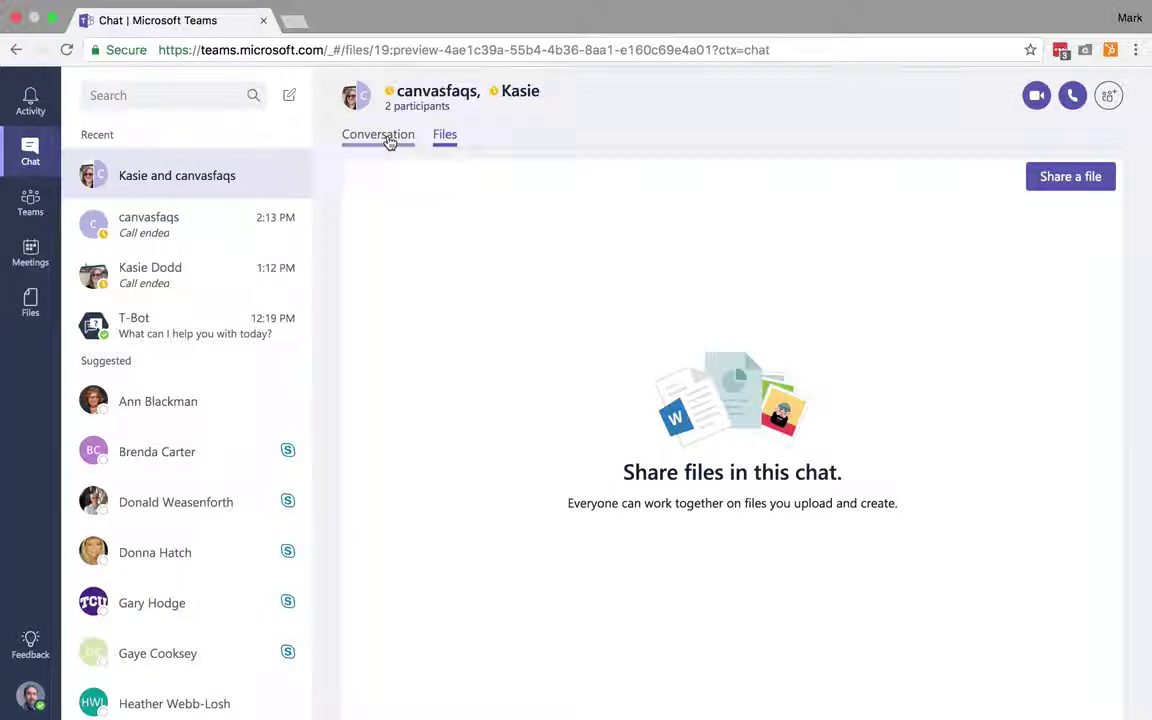
left_click(390, 142)
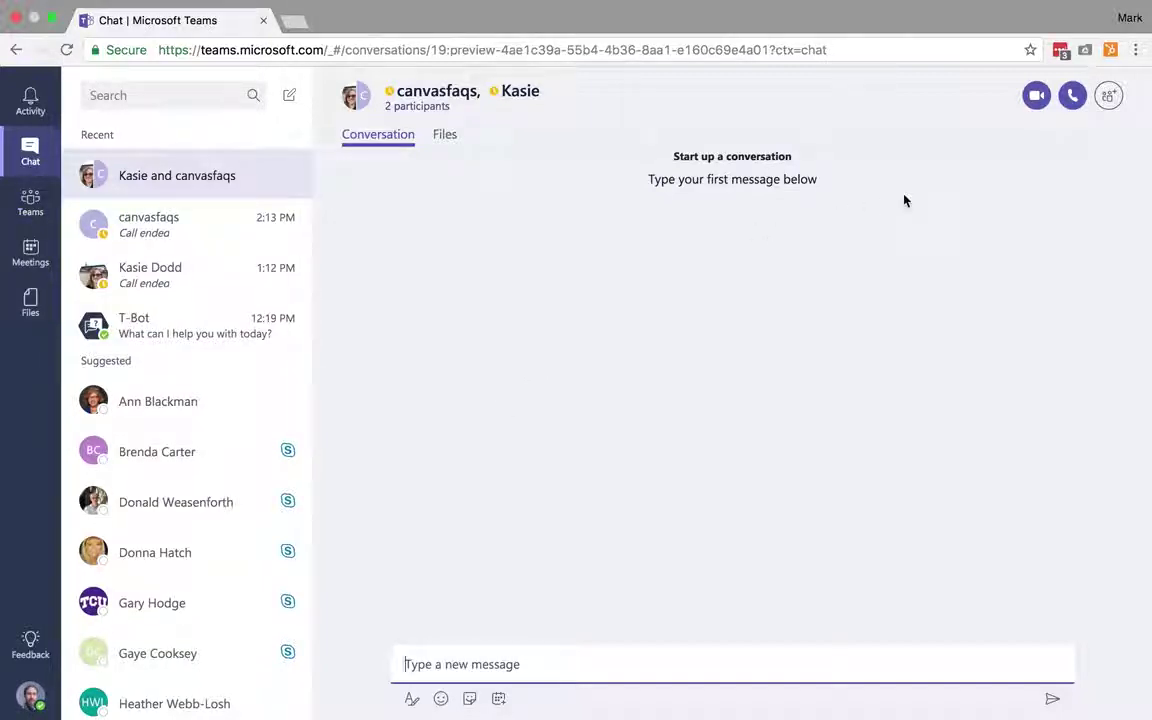
Start a video call from the one-to-one canvasfaqs chat
left_click(145, 228)
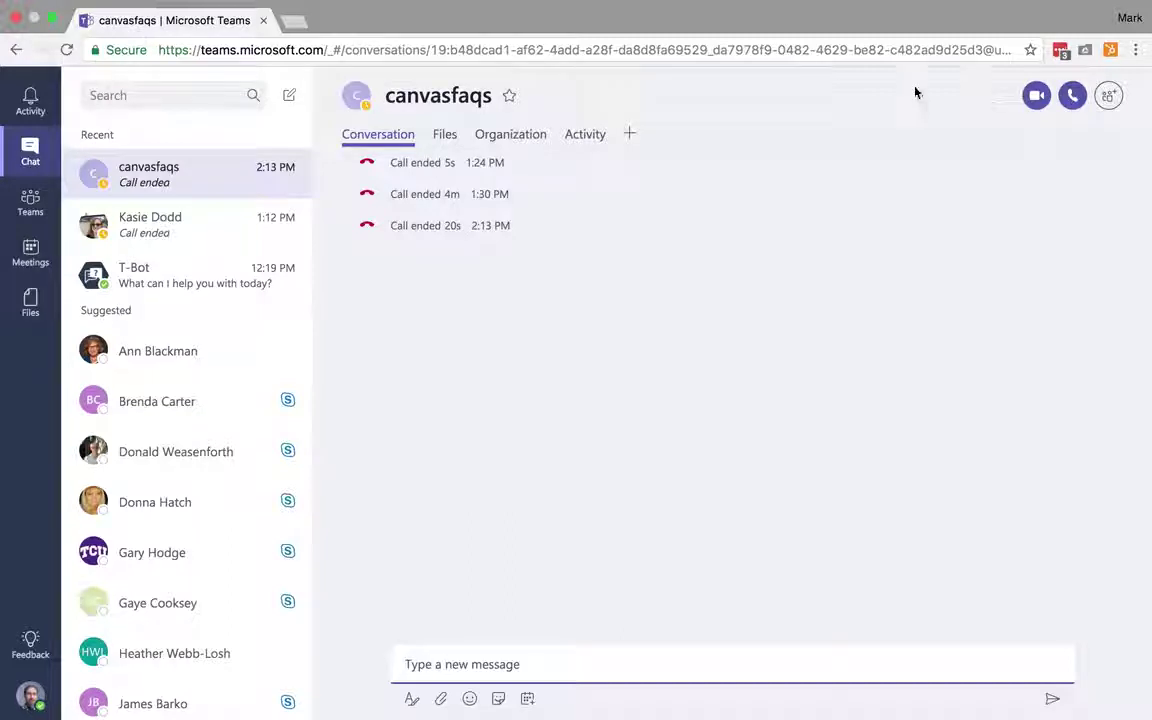
left_click(1037, 95)
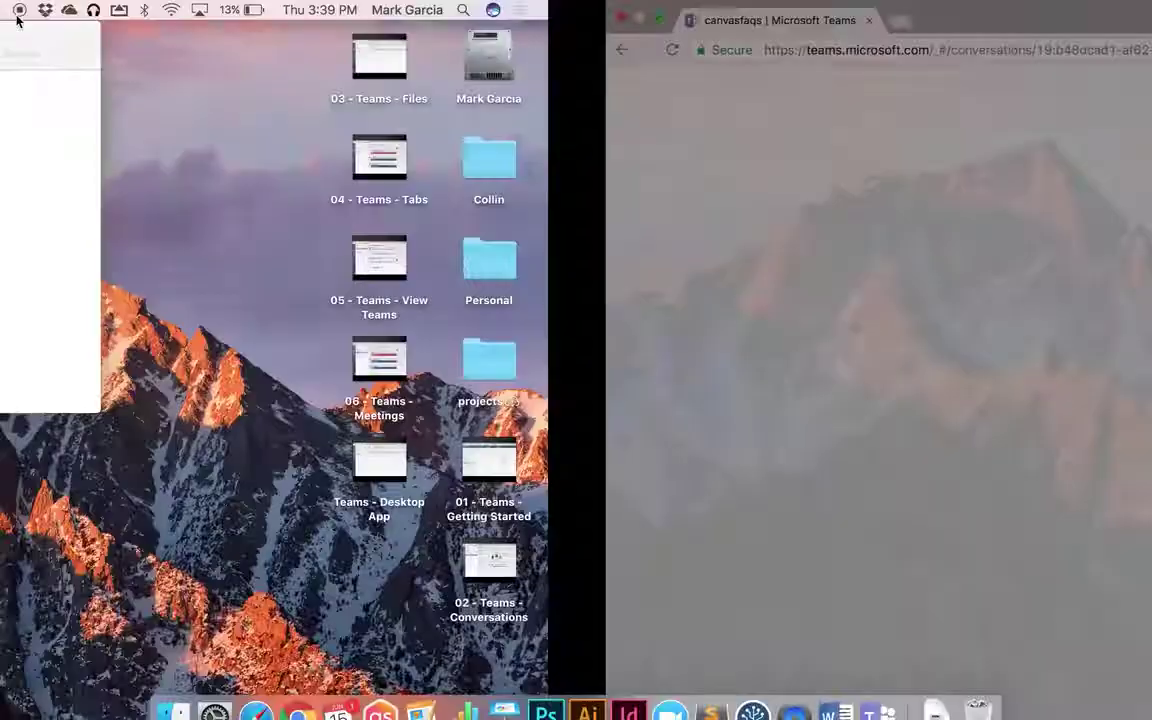
Switch to the Microsoft Teams desktop app and look through its chats, meetings and activity feed
key("F4")
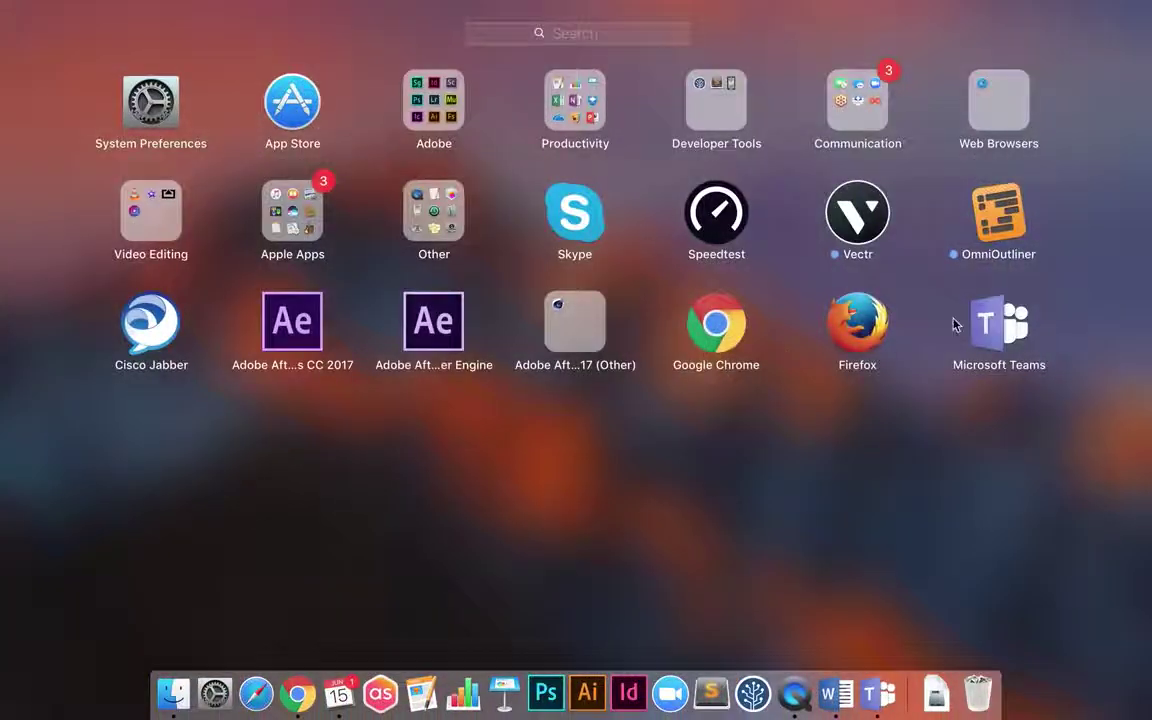
left_click(1001, 325)
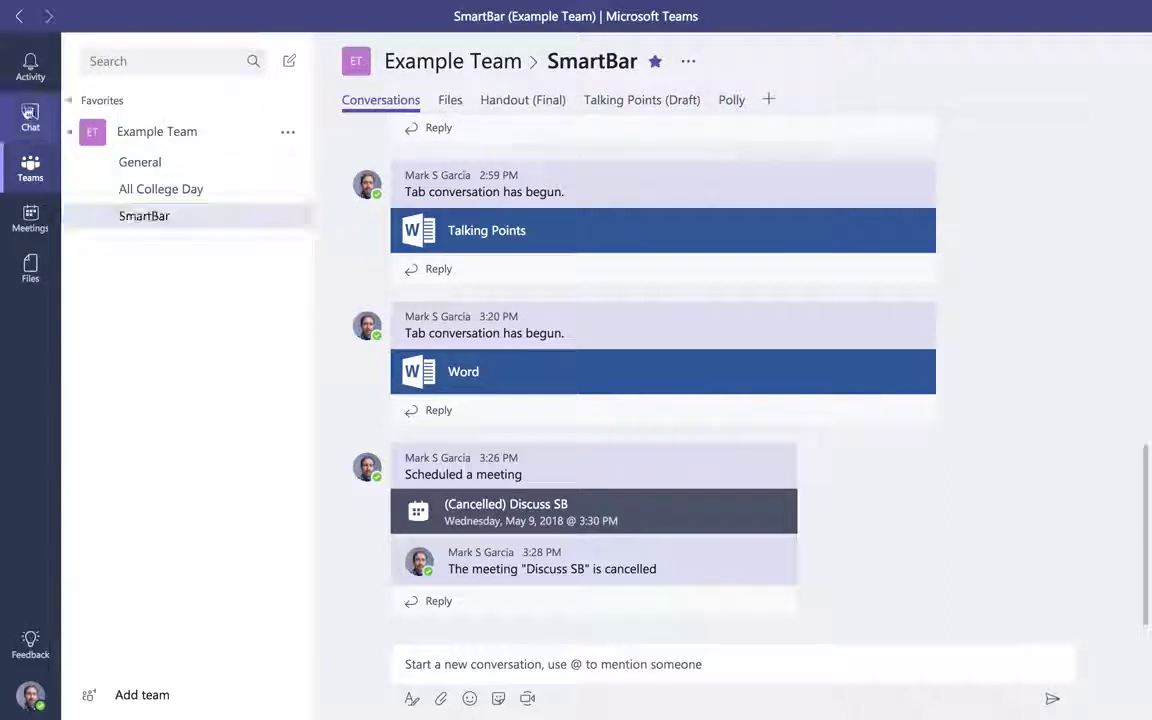
left_click(28, 117)
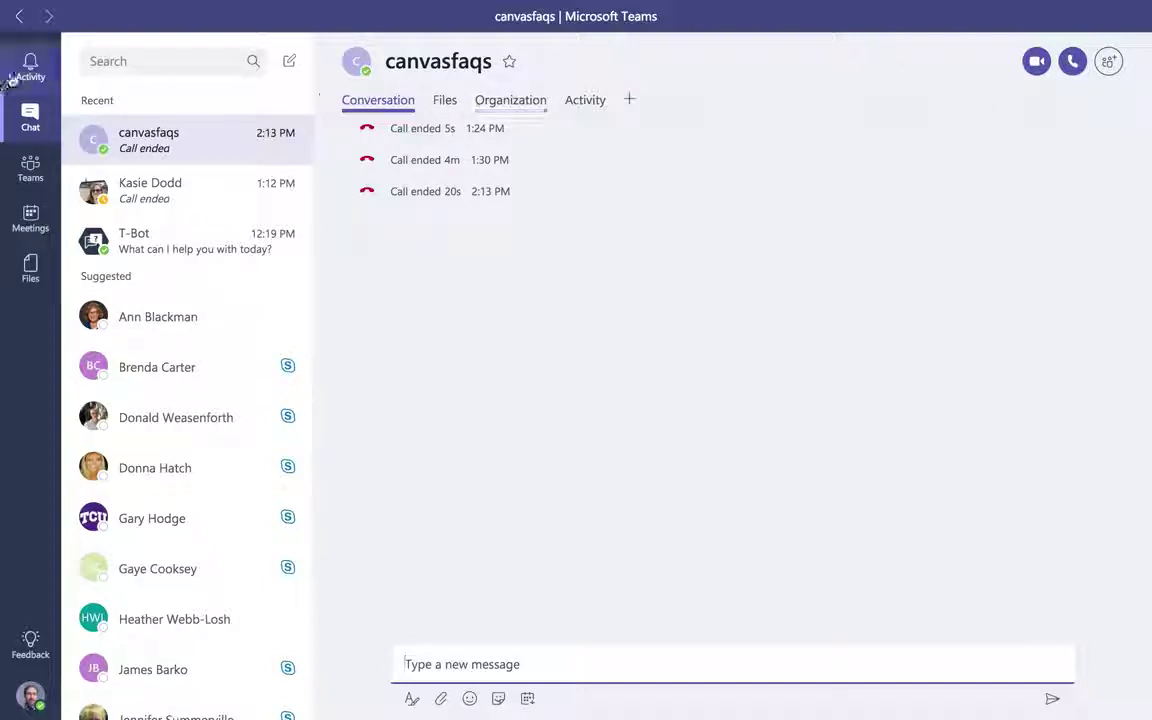
left_click(32, 222)
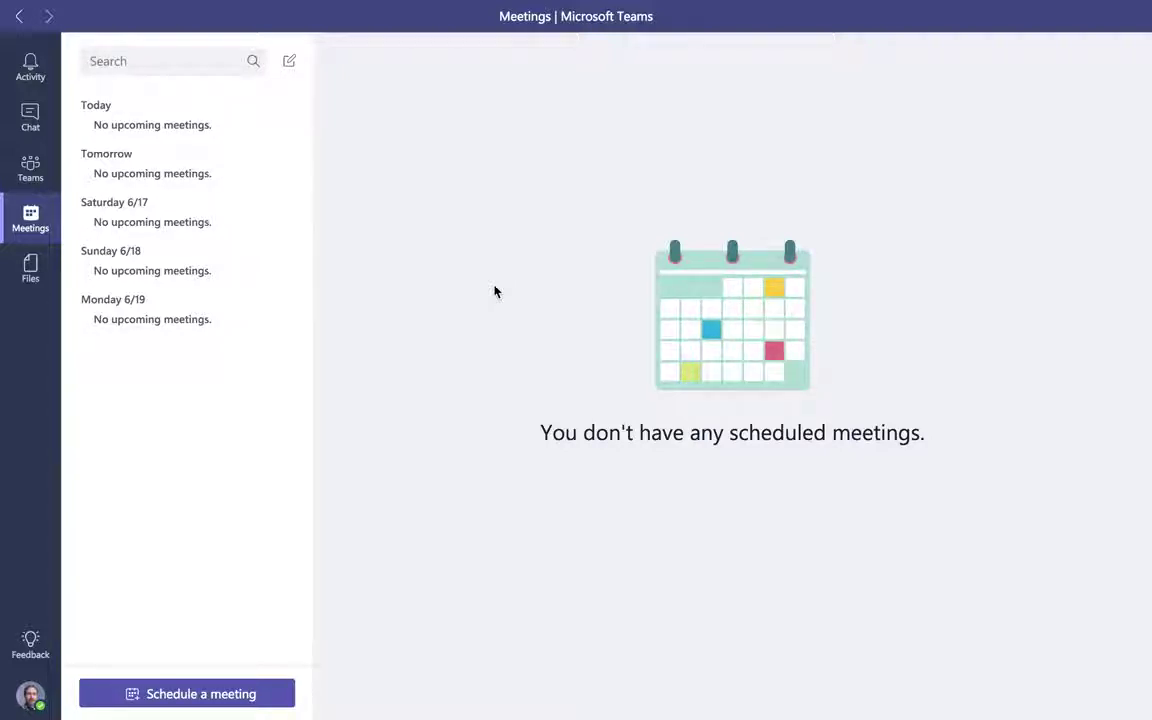
left_click(28, 66)
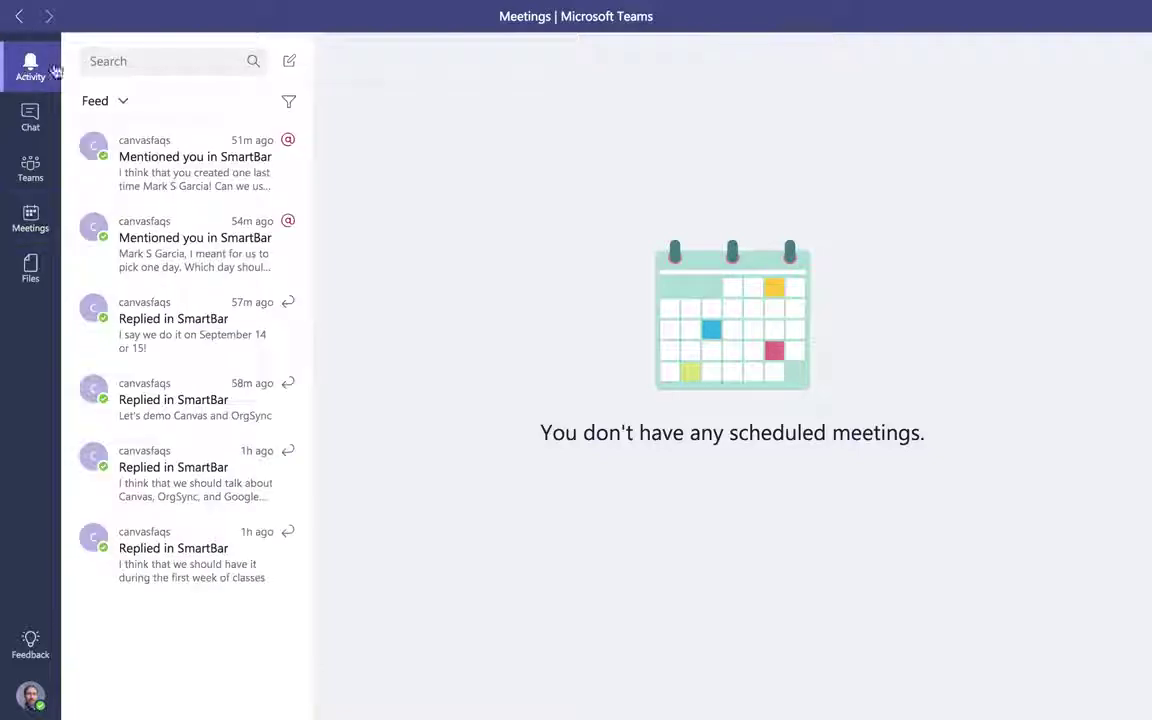
Switch to Chrome and open the Teams download page at teams.microsoft.com/downloads
key("F4")
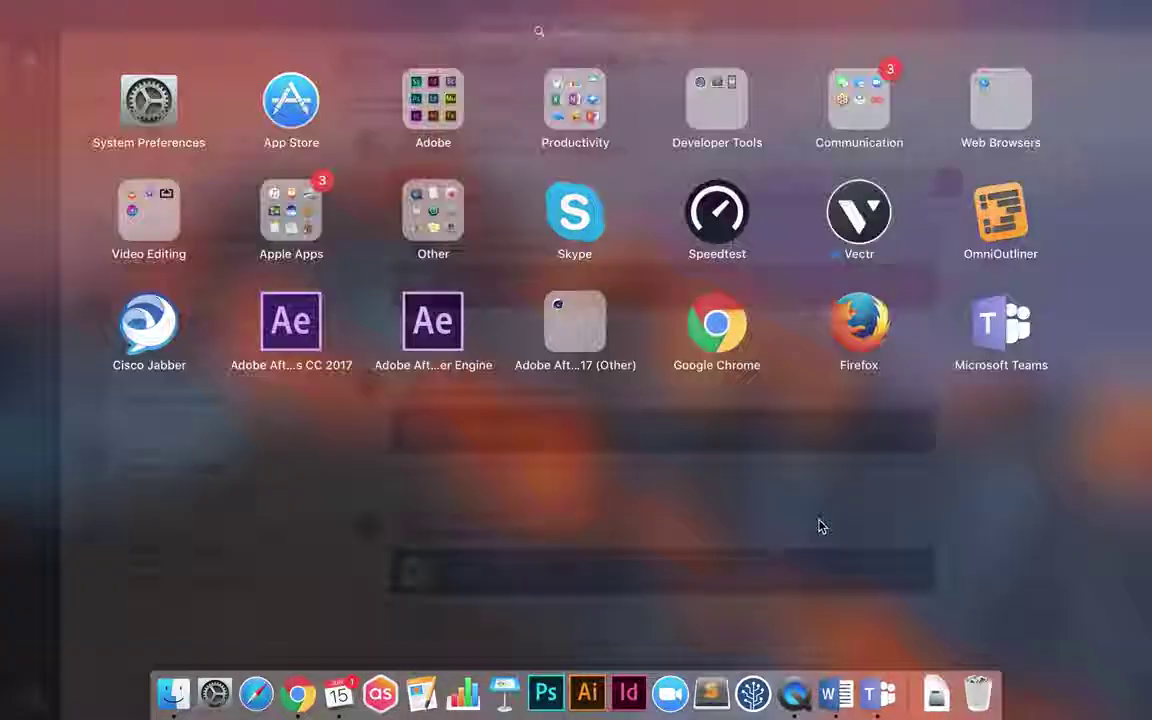
left_click(818, 526)
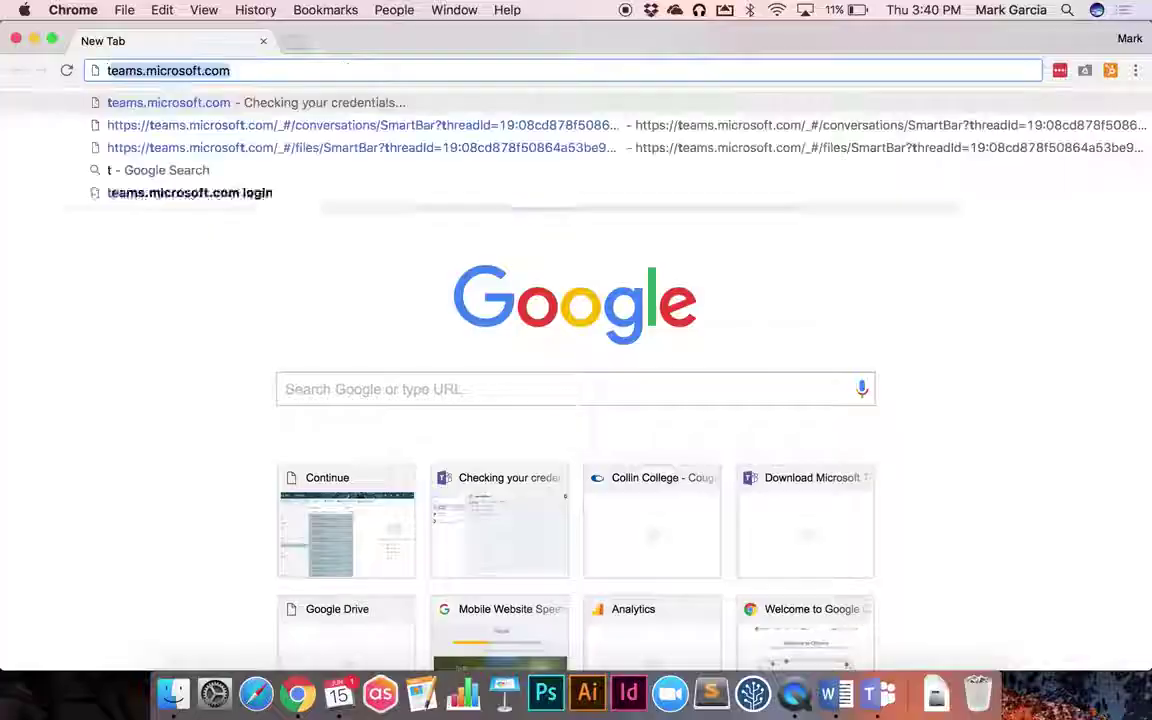
type("eams.")
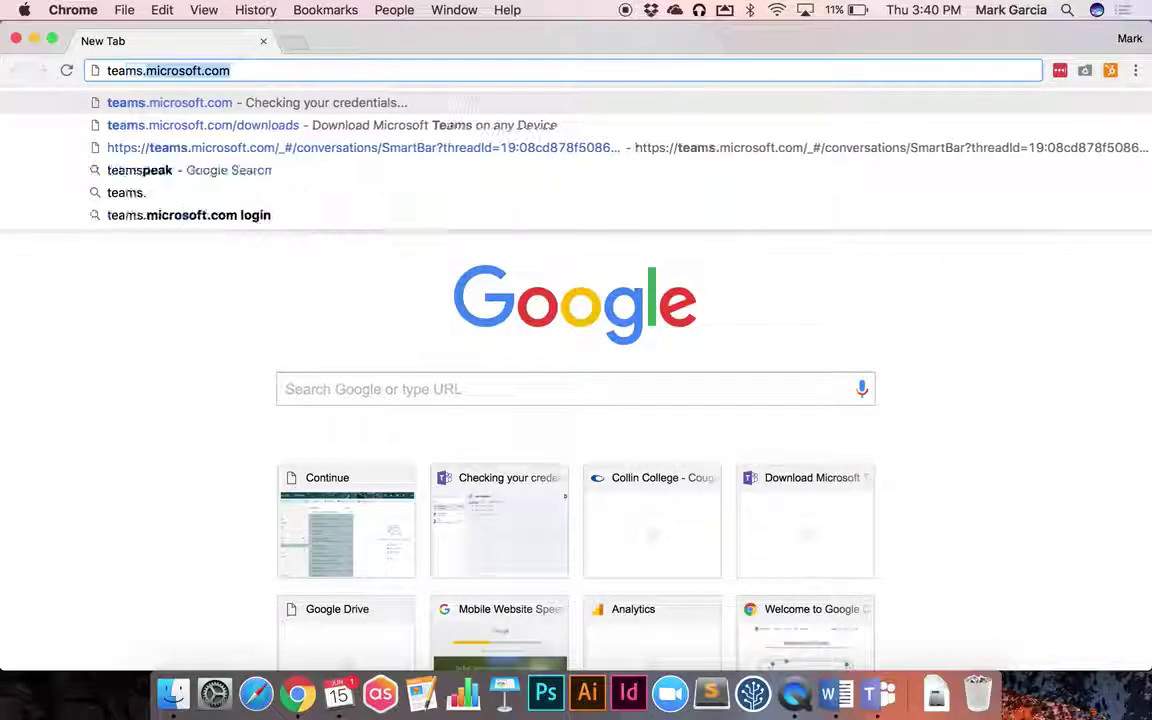
type("micro")
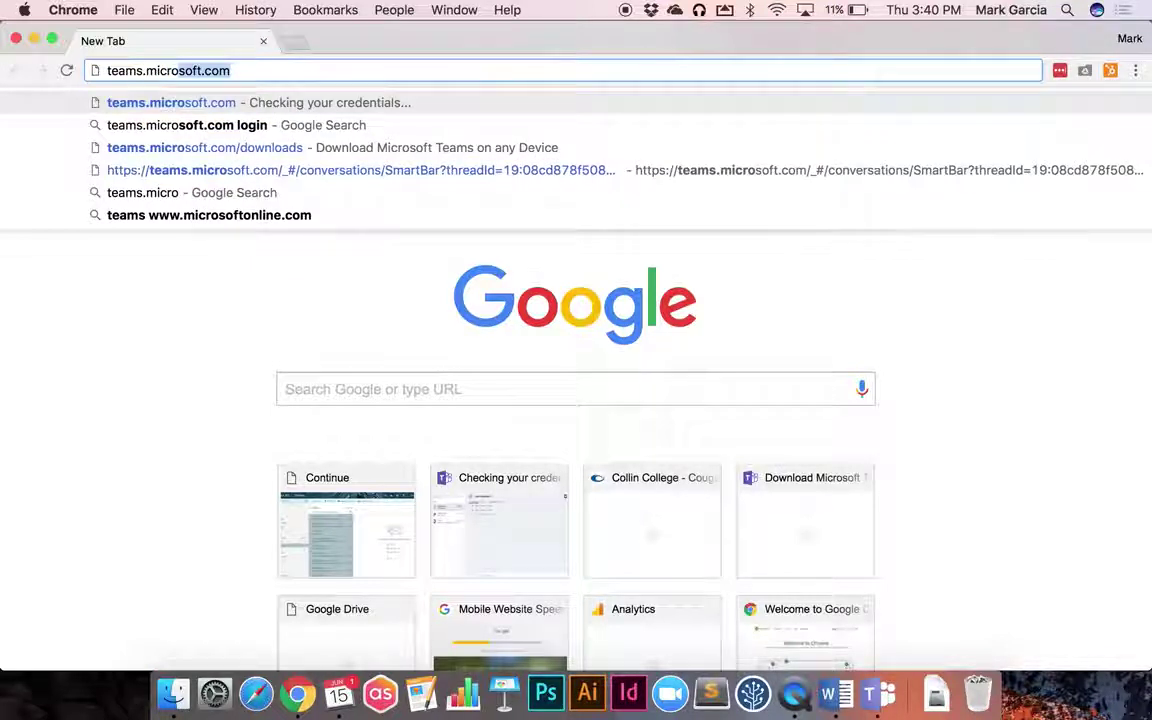
key("Right")
type("/downloads")
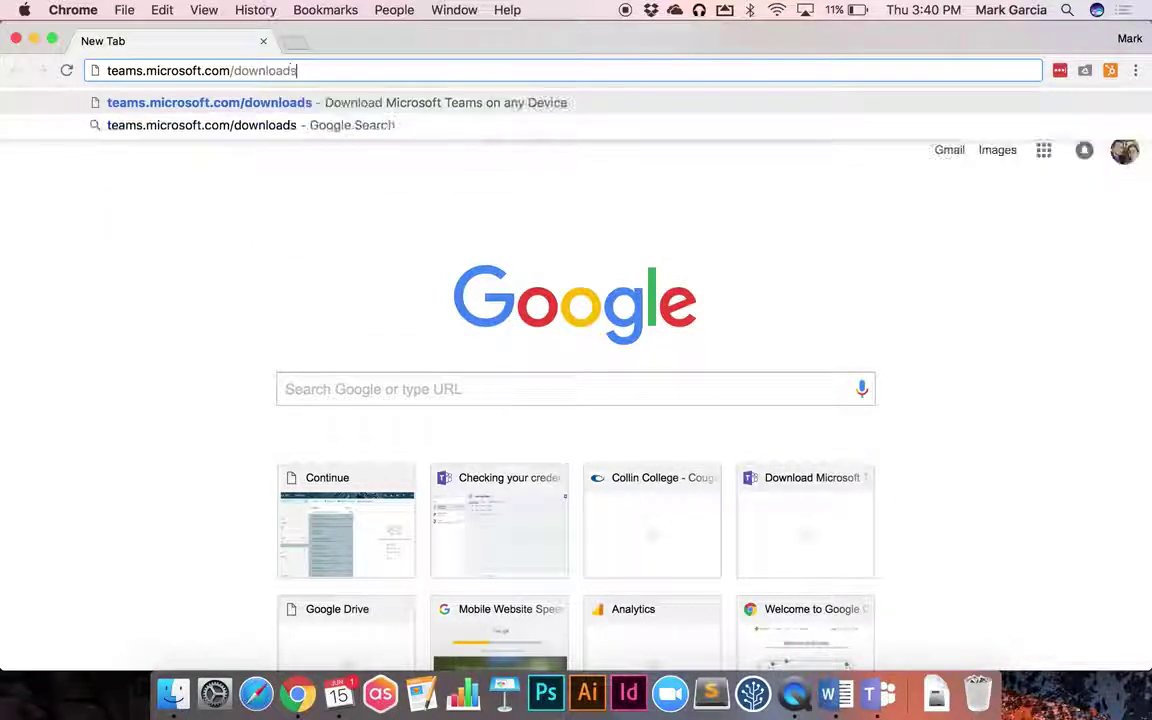
key("Return")
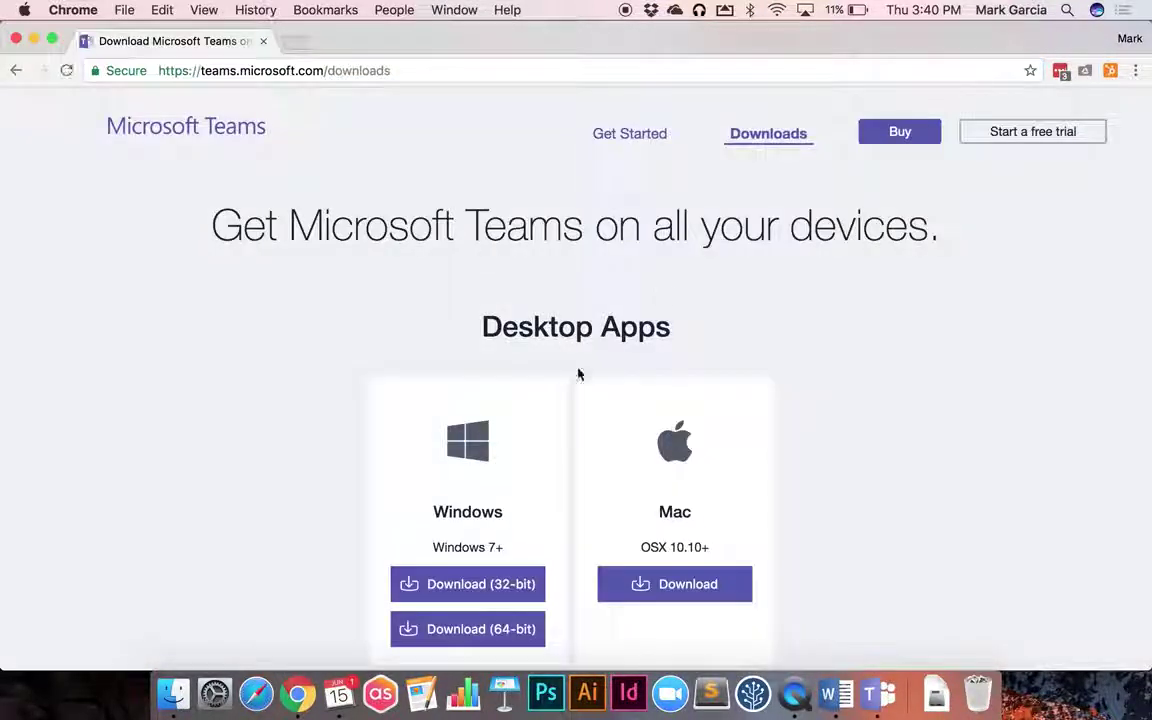
Review the desktop and mobile app download options for Microsoft Teams
scroll(629, 437, "down", 1)
scroll(629, 437, "down", 3)
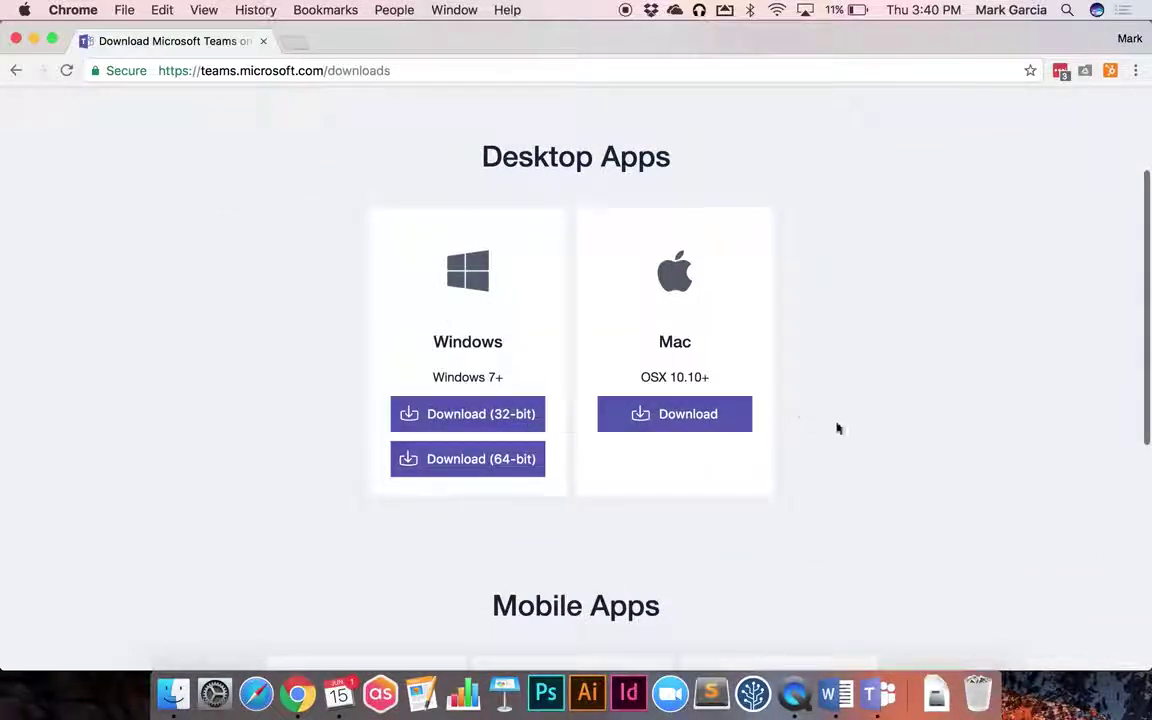
scroll(838, 427, "down", 2)
scroll(838, 428, "down", 5)
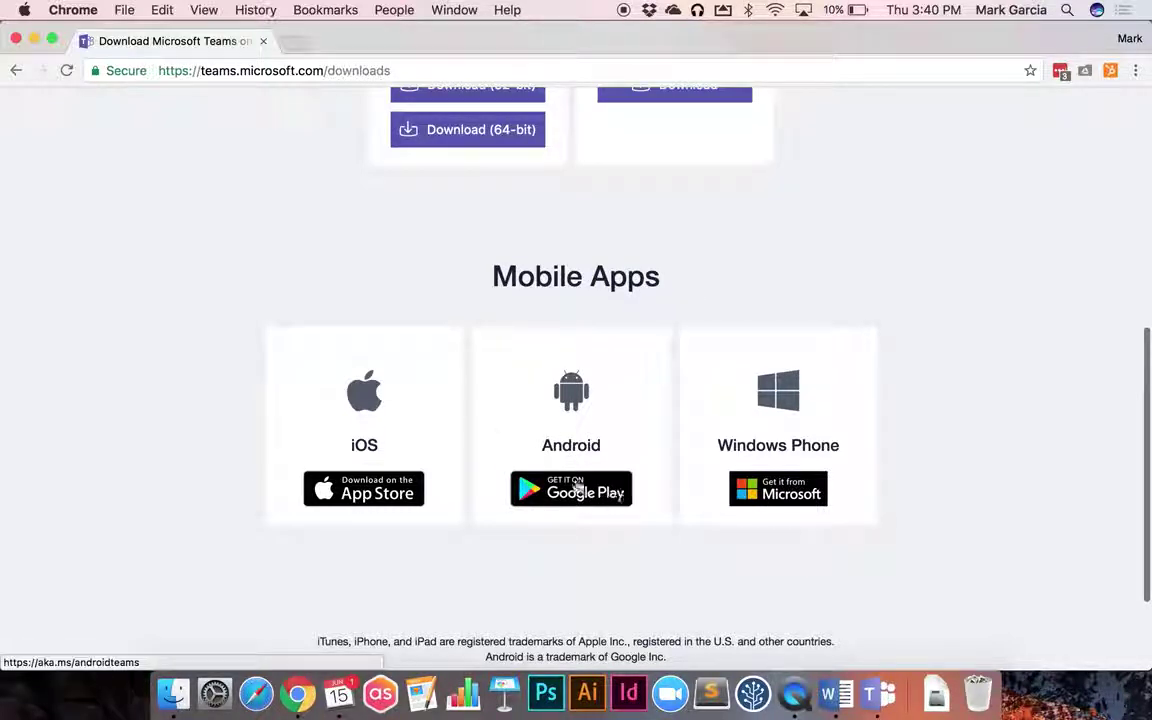
scroll(842, 406, "down", 1)
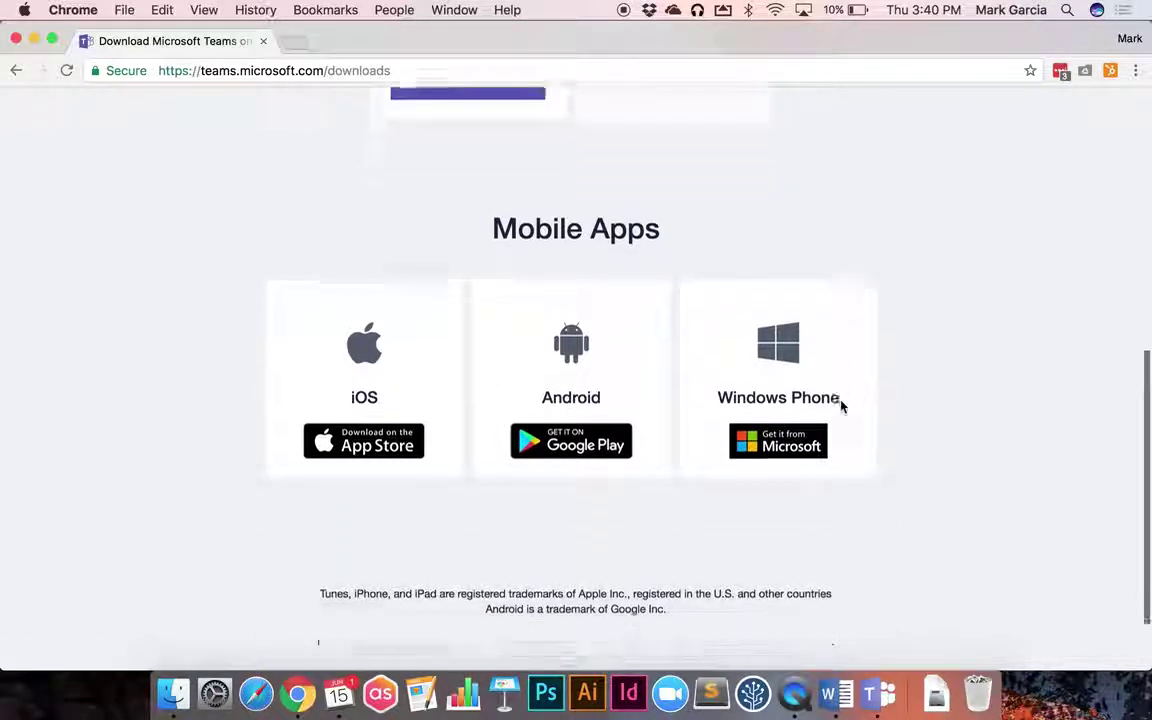
scroll(841, 404, "down", 2)
scroll(841, 404, "up", 10)
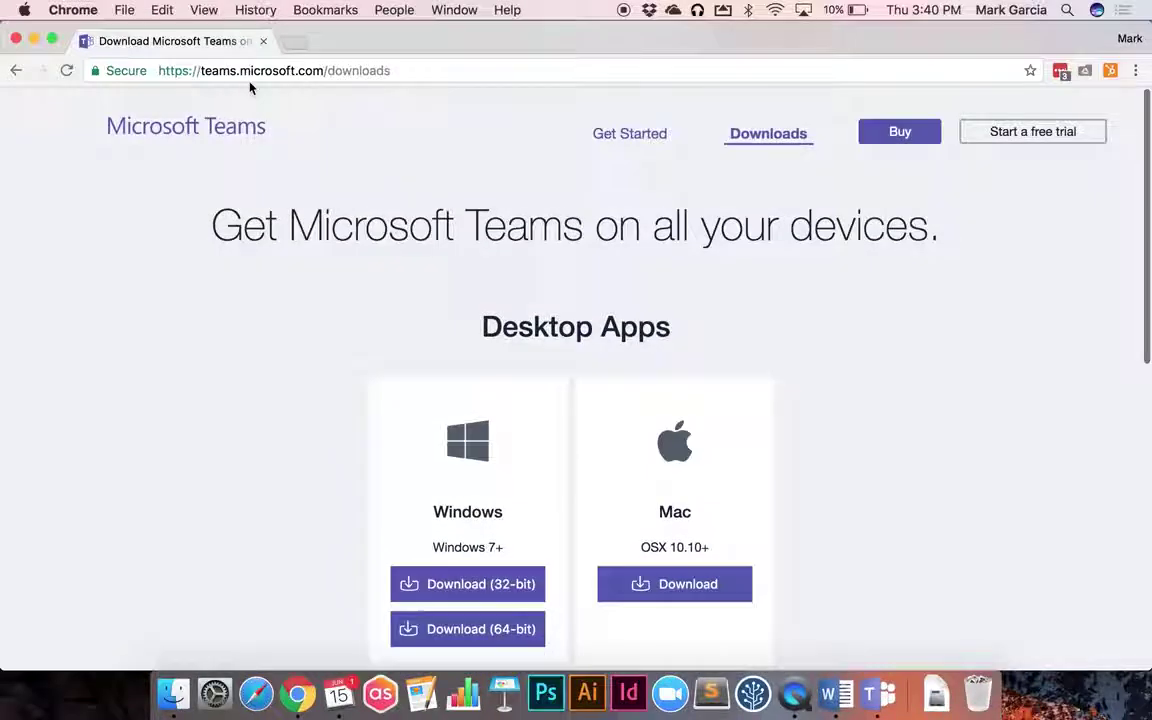